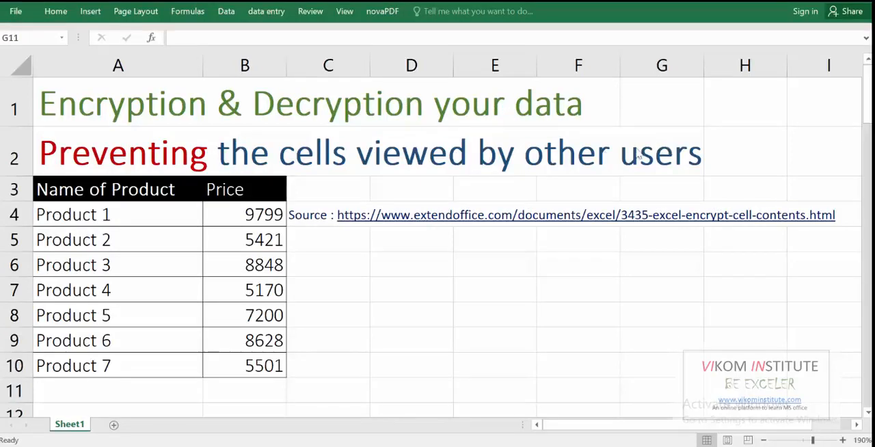
click(98, 214)
drag(97, 214, 113, 368)
drag(253, 211, 250, 373)
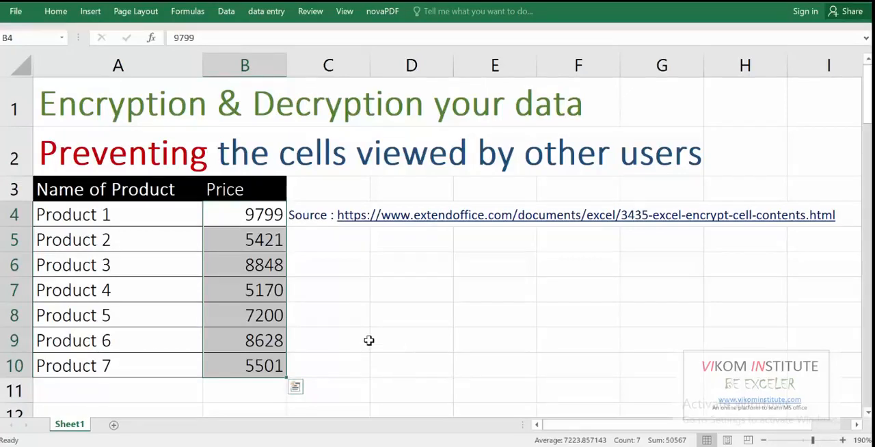
click(363, 316)
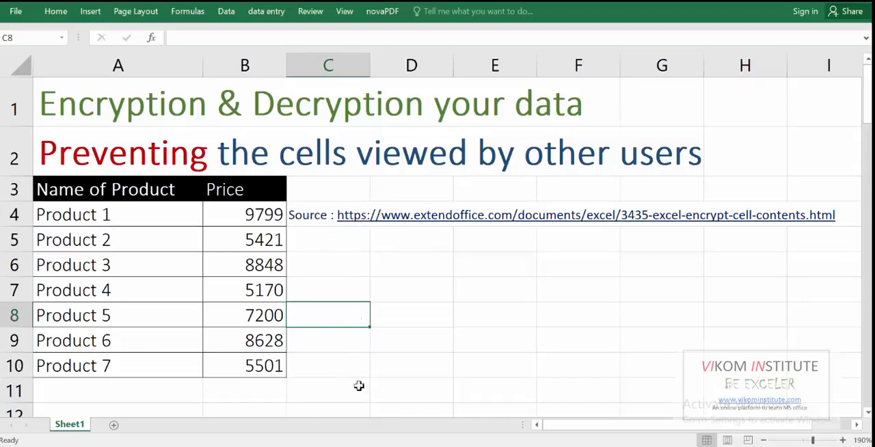
Switch to the browser and review the article's VBA code and instructions for encrypting or decrypting selected cells
click(355, 446)
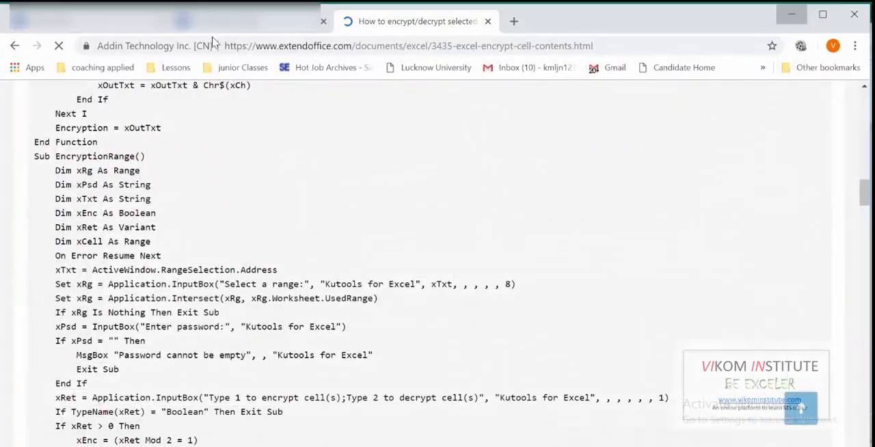
scroll(140, 278, up, 8)
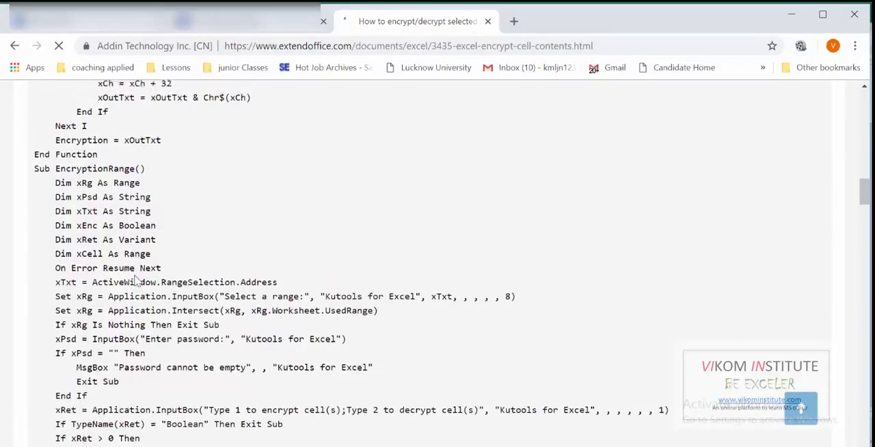
scroll(141, 278, up, 7)
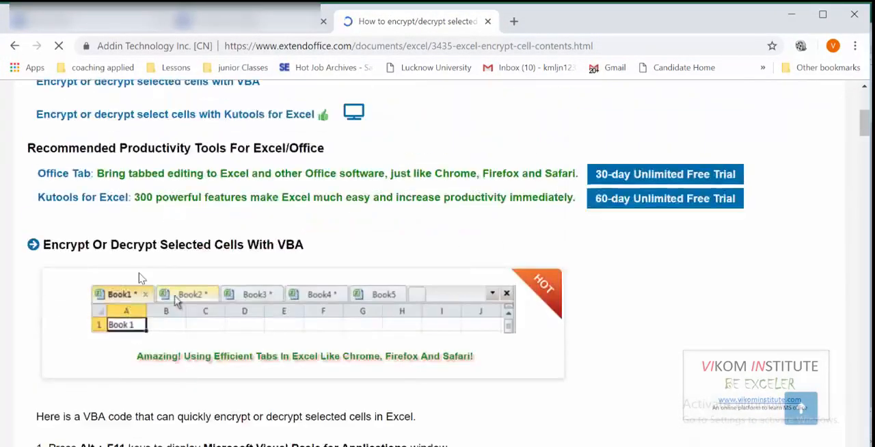
scroll(326, 389, down, 3)
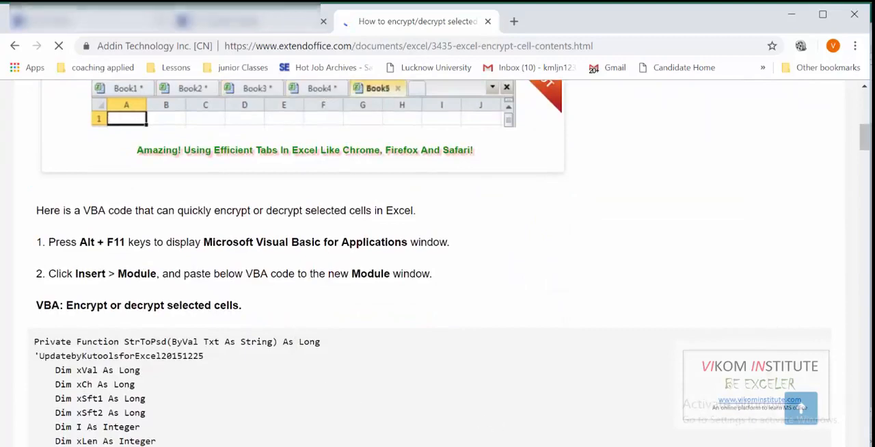
Return to the Excel workbook and select Module1 in the Visual Basic editor
click(473, 446)
key(alt+F11)
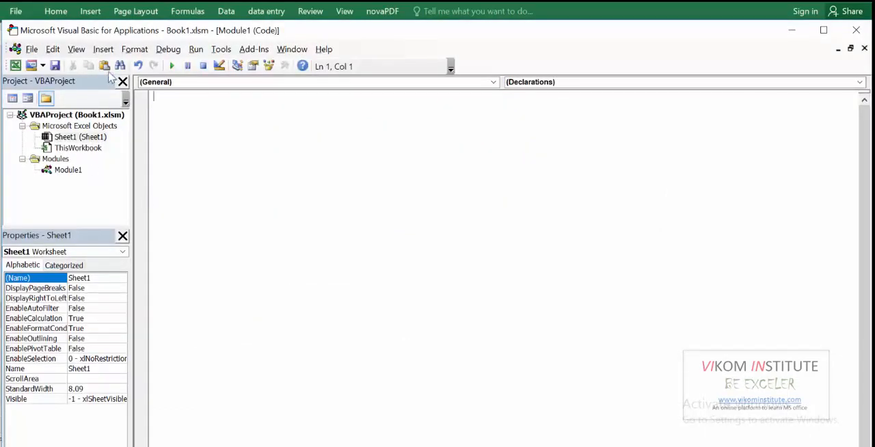
click(67, 171)
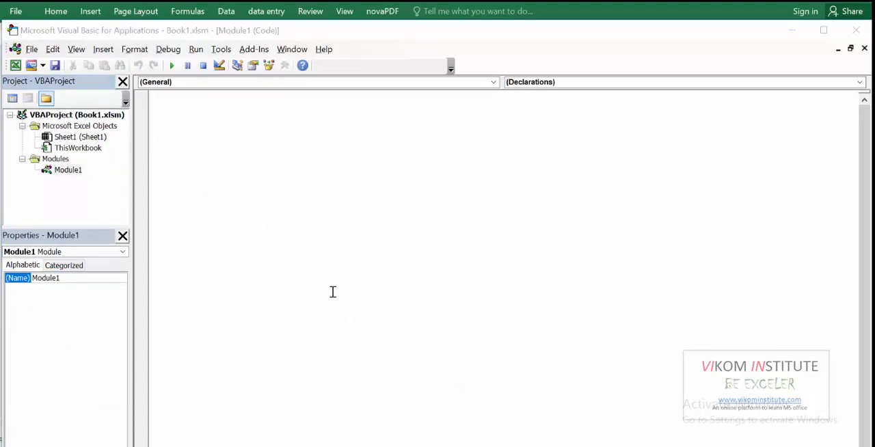
Copy the entire encryption code from the Word document into Module1, then close the Visual Basic editor
key(alt+Tab)
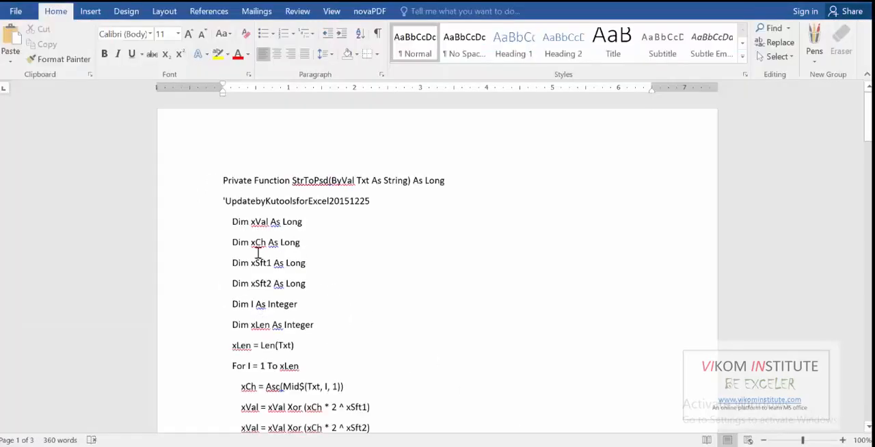
key(ctrl+a)
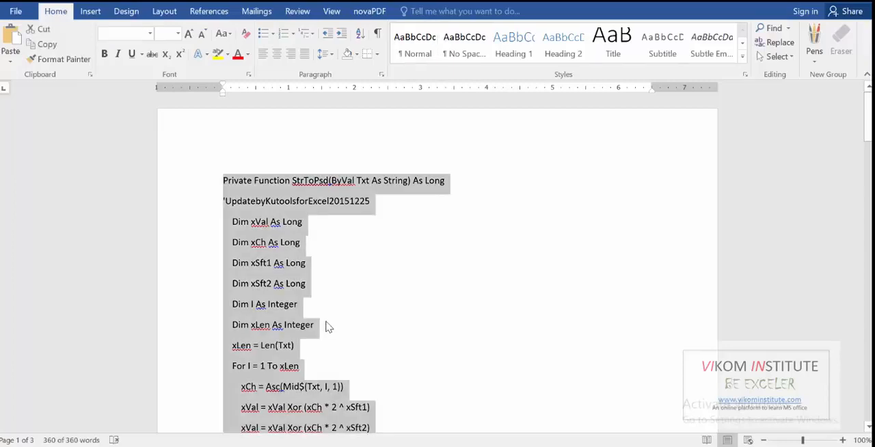
key(alt+Tab)
click(215, 158)
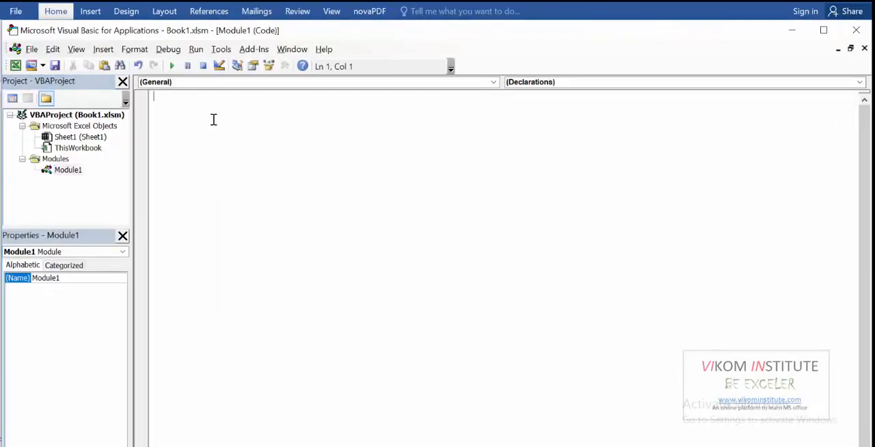
key(ctrl+v)
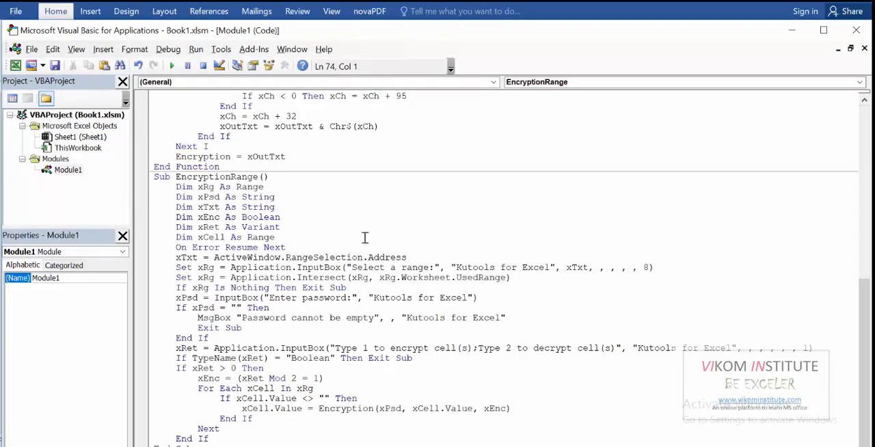
scroll(365, 237, up, 12)
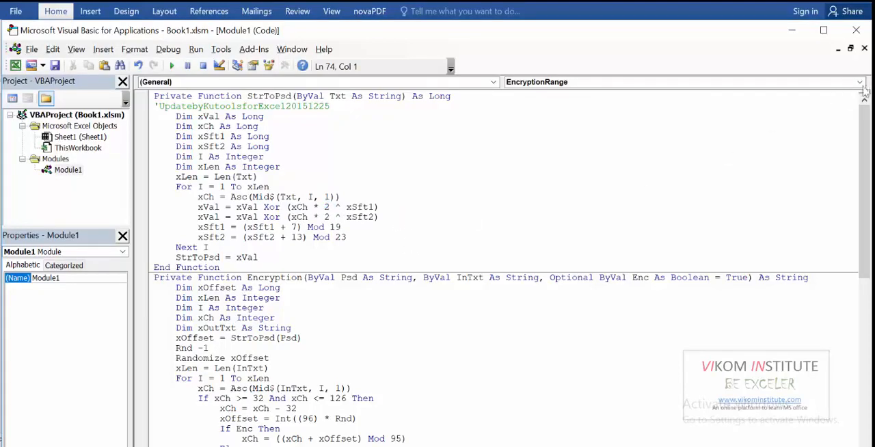
click(856, 33)
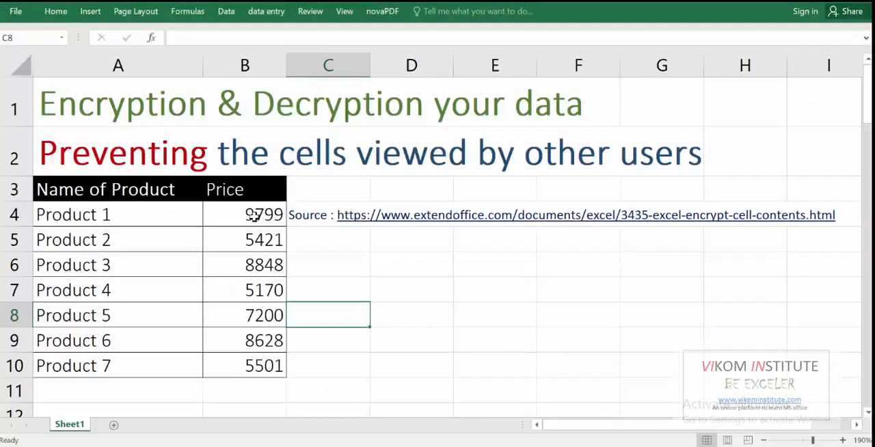
Assign Ctrl+q as the shortcut key of the EncryptionRange macro
key(alt+F8)
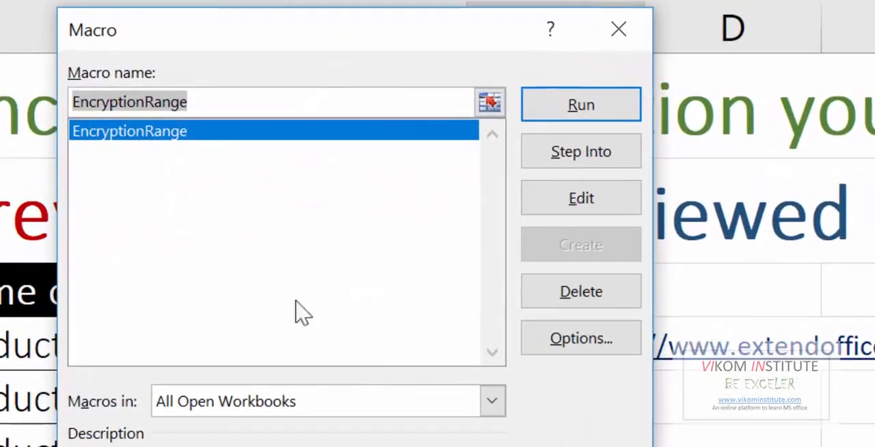
drag(231, 39, 718, 39)
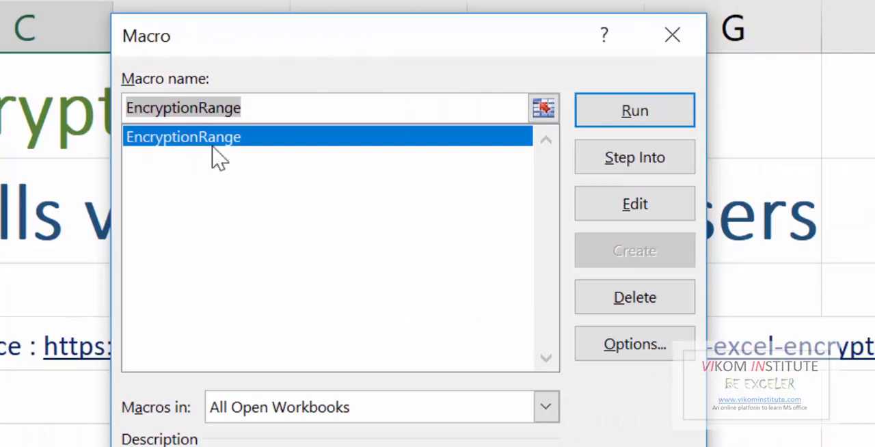
click(607, 343)
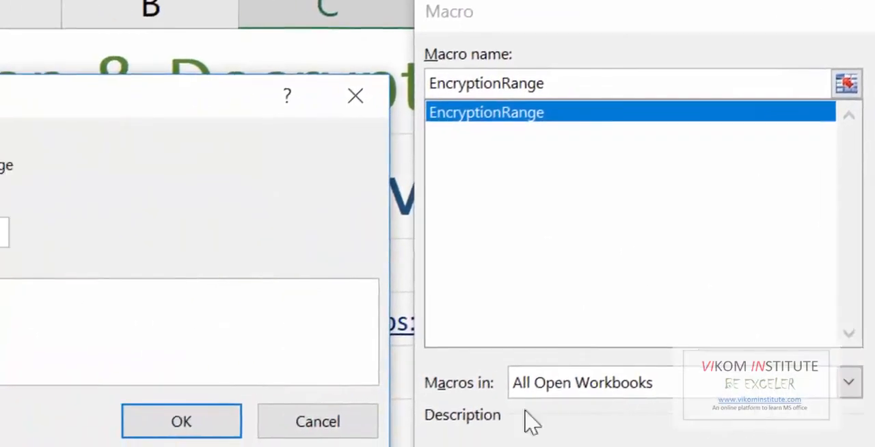
text(q)
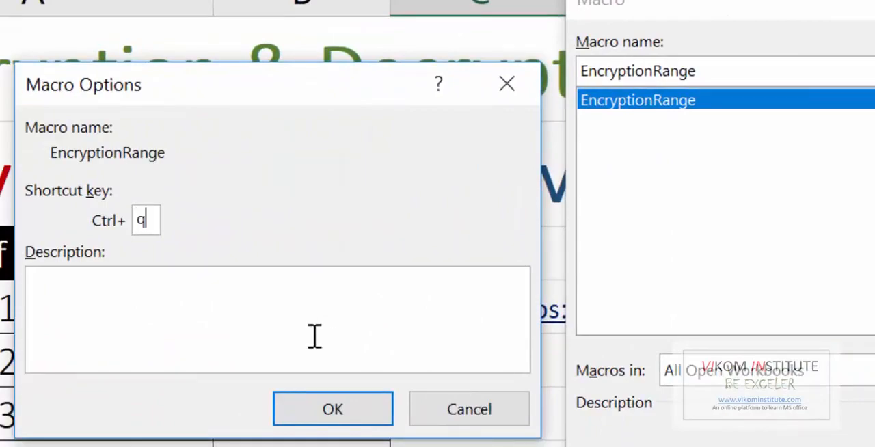
click(311, 415)
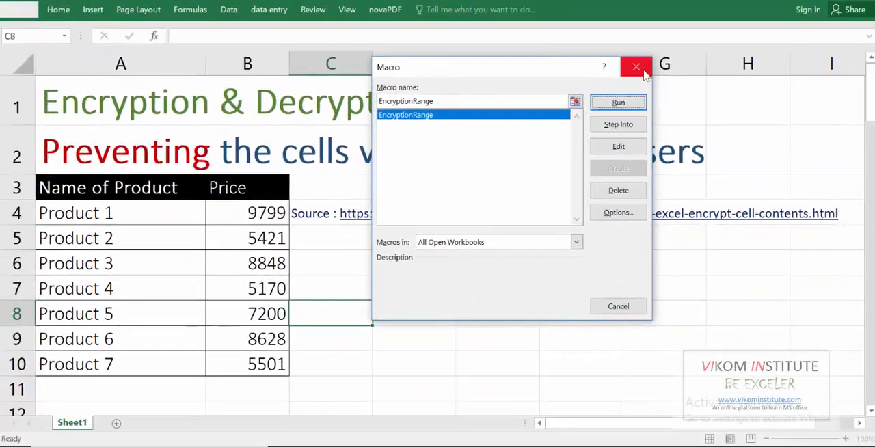
click(643, 71)
Encrypt the prices in B4:B10 with the EncryptionRange macro, entering the encryption password and option 1
click(250, 214)
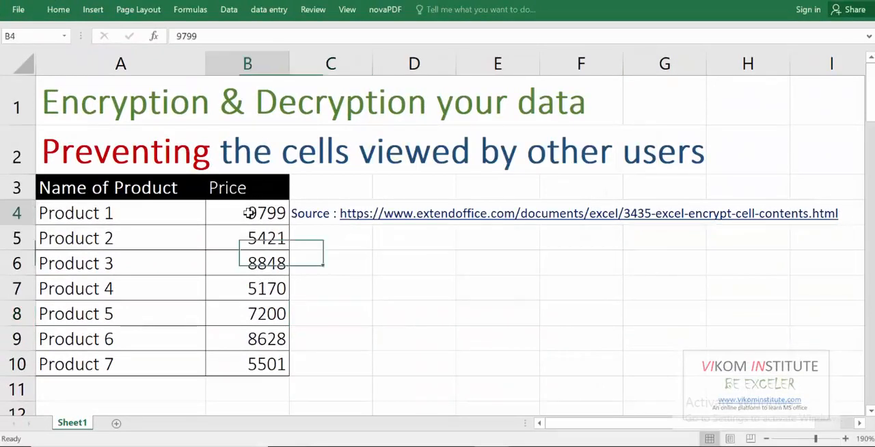
drag(250, 214, 257, 361)
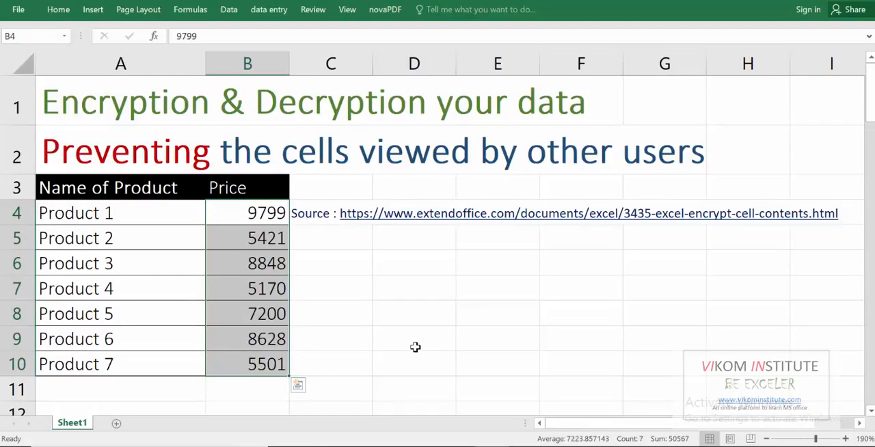
key(ctrl+e)
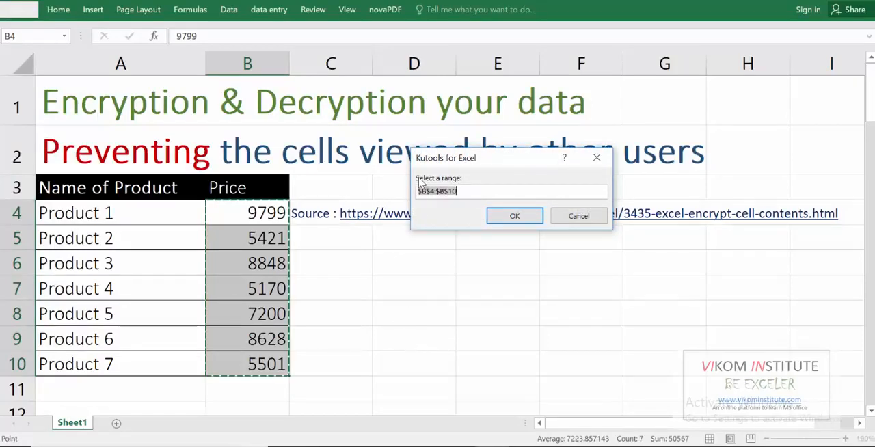
click(504, 216)
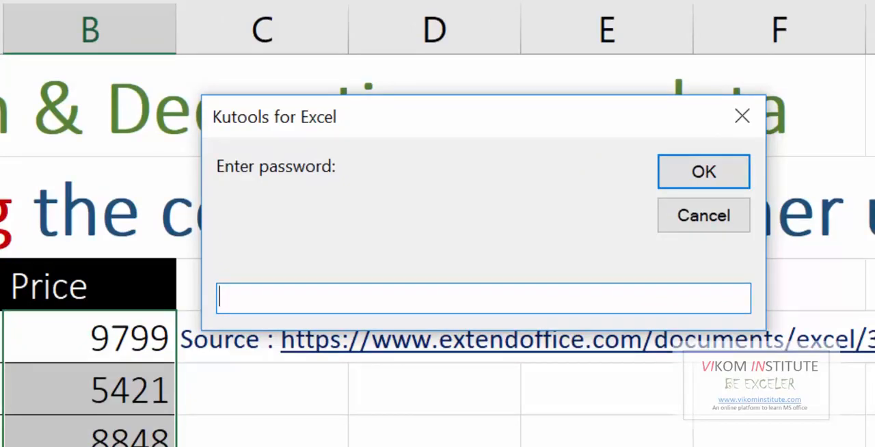
text(123456)
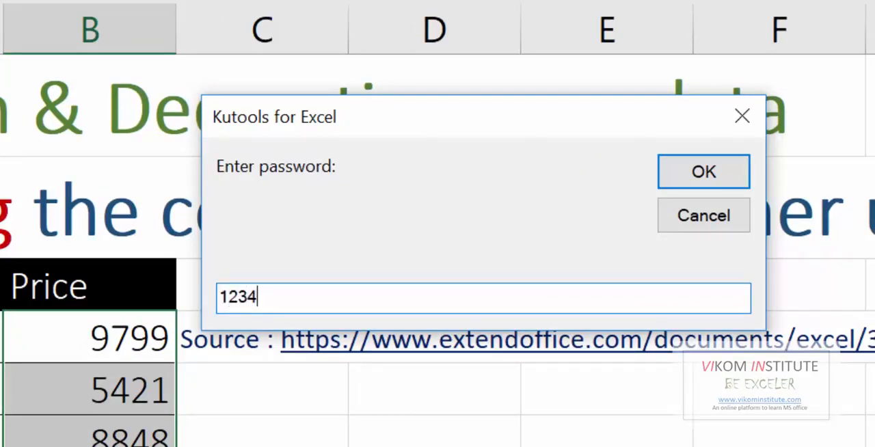
click(680, 172)
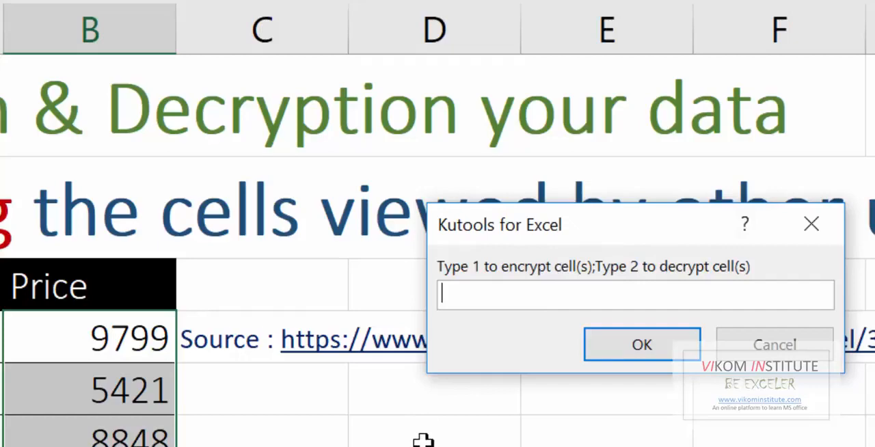
text(1)
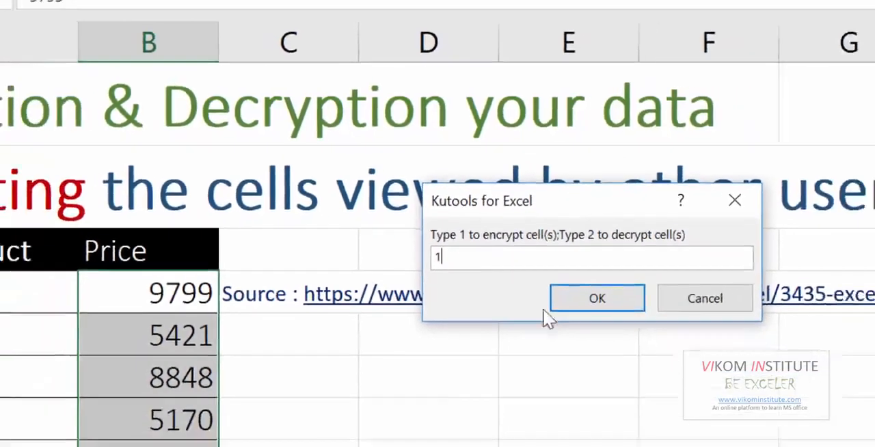
click(642, 344)
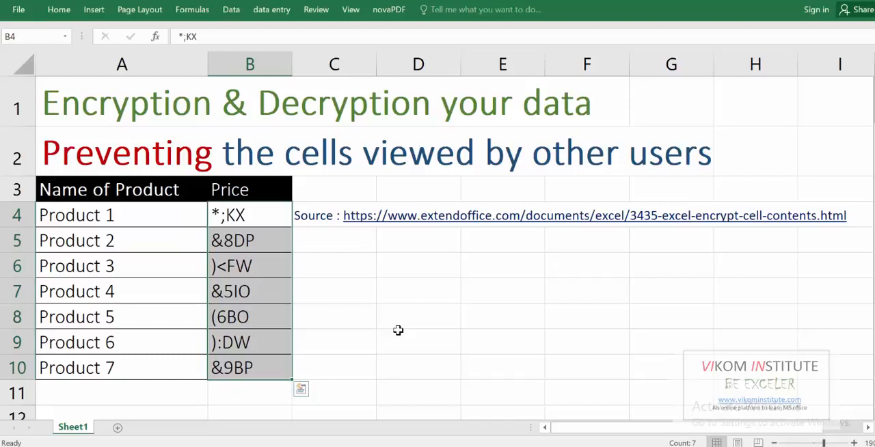
key(alt)
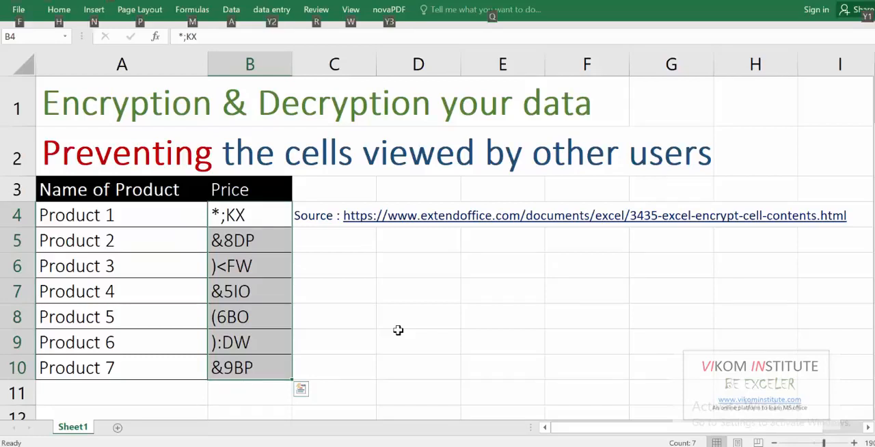
key(alt+F8)
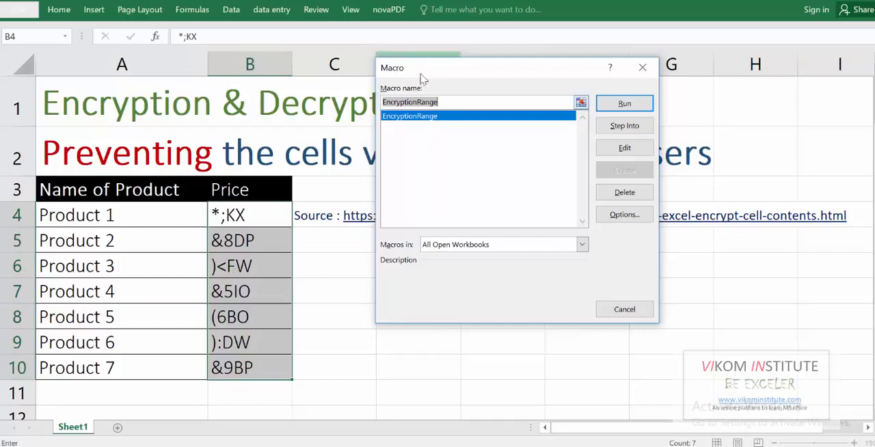
key(Escape)
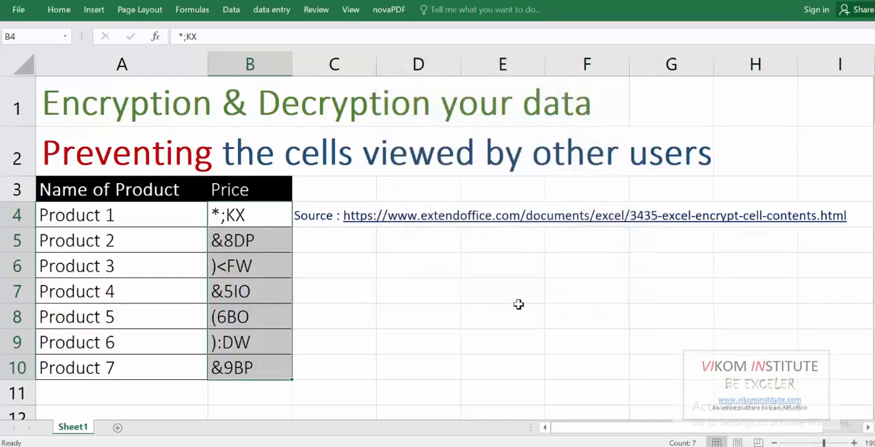
Decrypt the prices in B4:B10 with the EncryptionRange macro, entering the encryption password and option 2
key(ctrl+q)
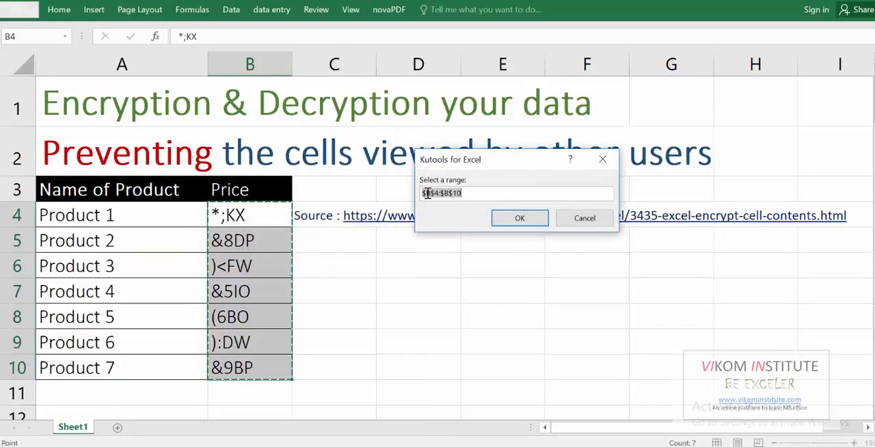
click(496, 212)
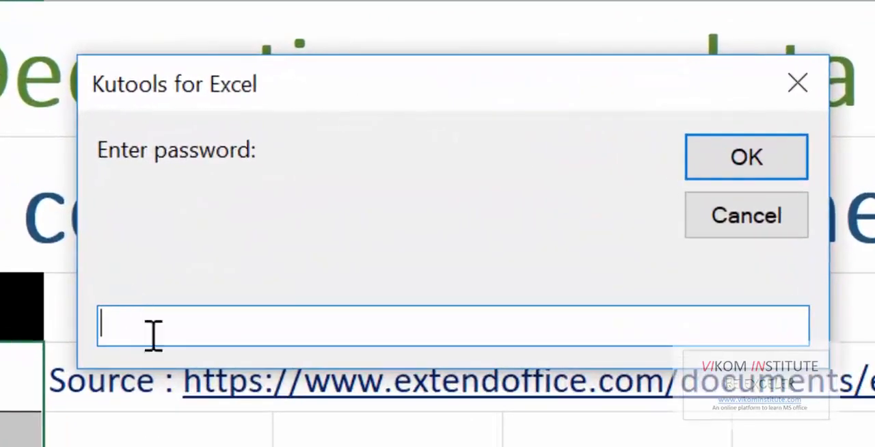
text(123456)
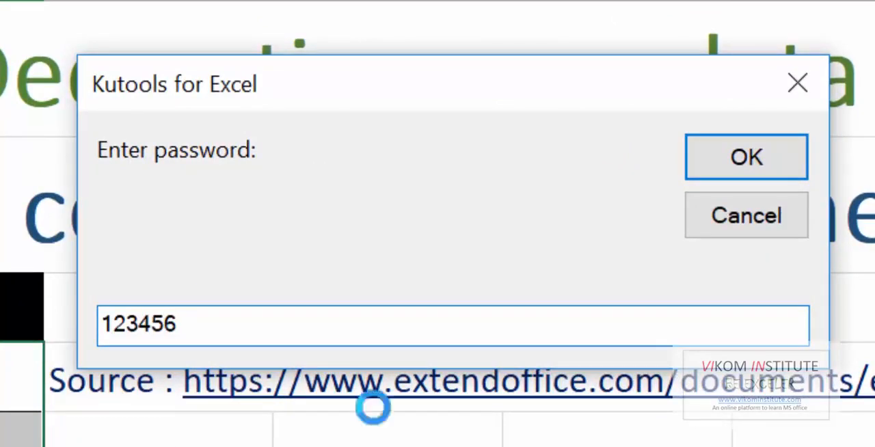
click(696, 161)
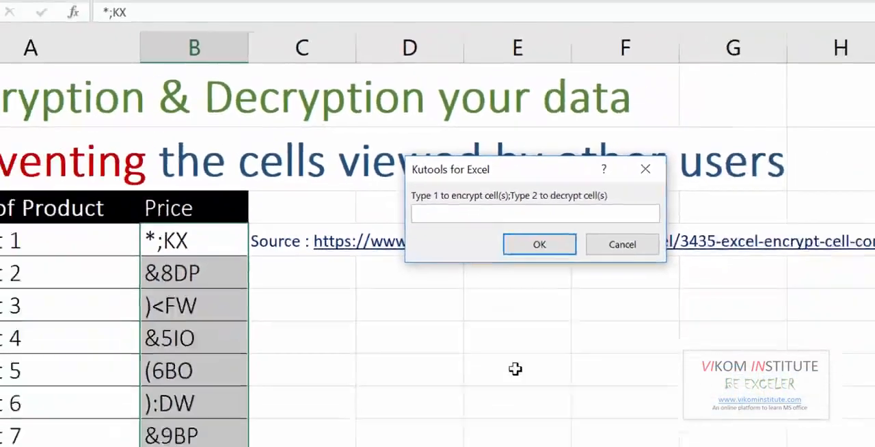
text(2)
key(Return)
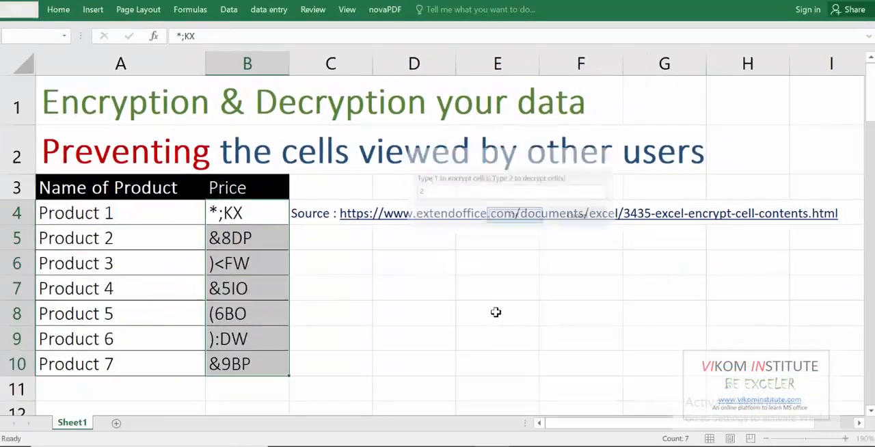